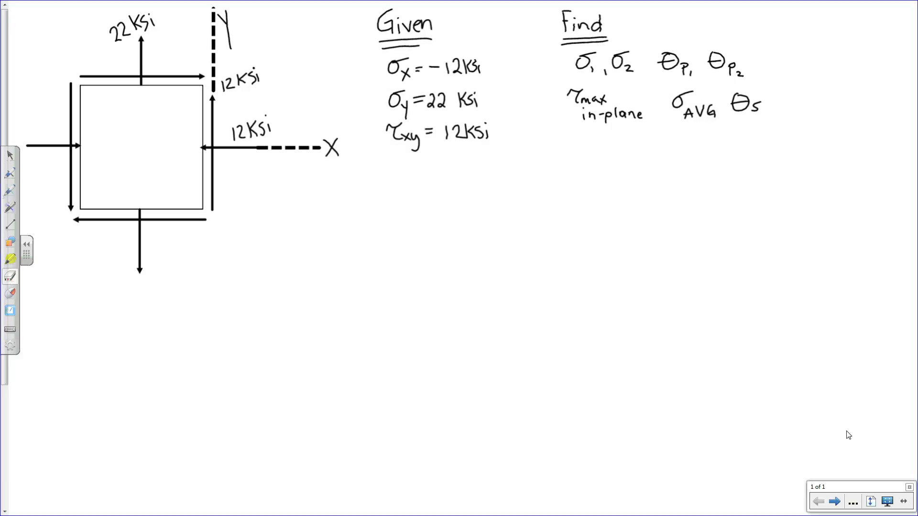
# Start a red loop around the Given σx, σy and τxy values.
pyautogui.moveTo(463, 44)
pyautogui.mouseDown()
pyautogui.moveTo(434, 39)
pyautogui.moveTo(364, 96)
pyautogui.moveTo(406, 176)
pyautogui.moveTo(504, 153)
pyautogui.moveTo(493, 60)
pyautogui.moveTo(436, 35)
pyautogui.mouseUp()
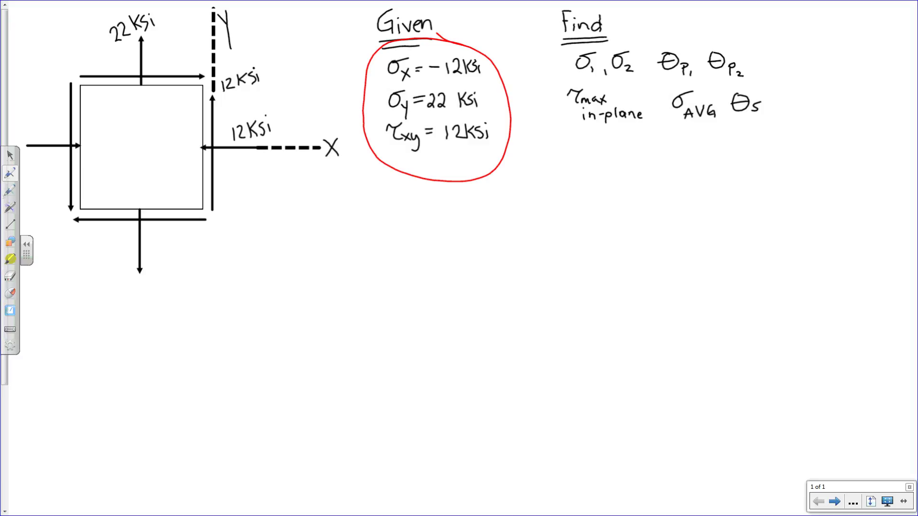
# Write the σ1,2 label in black below the stress element diagram.
pyautogui.moveTo(350, 228)
pyautogui.mouseDown()
pyautogui.moveTo(366, 260)
pyautogui.moveTo(374, 245)
pyautogui.moveTo(384, 257)
pyautogui.moveTo(405, 233)
pyautogui.mouseUp()
# Write '= (σx+σy)/2 ±' after the σ1,2 label.
pyautogui.moveTo(396, 239)
pyautogui.mouseDown()
pyautogui.moveTo(431, 214)
pyautogui.moveTo(444, 212)
pyautogui.moveTo(450, 234)
pyautogui.mouseUp()
pyautogui.moveTo(449, 223)
pyautogui.mouseDown()
pyautogui.moveTo(441, 234)
pyautogui.moveTo(462, 228)
pyautogui.mouseUp()
pyautogui.moveTo(457, 221); pyautogui.dragTo(492, 210)
pyautogui.moveTo(488, 221); pyautogui.dragTo(493, 239)
pyautogui.moveTo(431, 242)
pyautogui.mouseDown()
pyautogui.moveTo(509, 242)
pyautogui.moveTo(475, 260)
pyautogui.mouseUp()
pyautogui.moveTo(526, 223)
pyautogui.mouseDown()
pyautogui.moveTo(524, 245)
pyautogui.moveTo(543, 239)
pyautogui.moveTo(551, 266)
pyautogui.moveTo(555, 213)
pyautogui.moveTo(817, 217)
pyautogui.mouseUp()
# Write the root term √(((σx−σy)/2)² + τxy²) to complete the formula.
pyautogui.moveTo(577, 223)
pyautogui.mouseDown()
pyautogui.moveTo(576, 258)
pyautogui.moveTo(600, 223)
pyautogui.moveTo(601, 241)
pyautogui.mouseUp()
pyautogui.moveTo(612, 233)
pyautogui.mouseDown()
pyautogui.moveTo(643, 223)
pyautogui.moveTo(646, 240)
pyautogui.mouseUp()
pyautogui.moveTo(651, 232); pyautogui.dragTo(646, 246)
pyautogui.moveTo(581, 250); pyautogui.dragTo(657, 250)
pyautogui.moveTo(615, 259); pyautogui.dragTo(630, 266)
pyautogui.moveTo(660, 223); pyautogui.dragTo(663, 264)
pyautogui.moveTo(666, 227); pyautogui.dragTo(702, 254)
pyautogui.moveTo(695, 247)
pyautogui.mouseDown()
pyautogui.moveTo(739, 230)
pyautogui.moveTo(741, 250)
pyautogui.moveTo(751, 253)
pyautogui.mouseUp()
pyautogui.moveTo(749, 245)
pyautogui.mouseDown()
pyautogui.moveTo(743, 253)
pyautogui.moveTo(760, 255)
pyautogui.mouseUp()
pyautogui.moveTo(768, 246); pyautogui.dragTo(764, 268)
pyautogui.moveTo(756, 226); pyautogui.dragTo(774, 232)
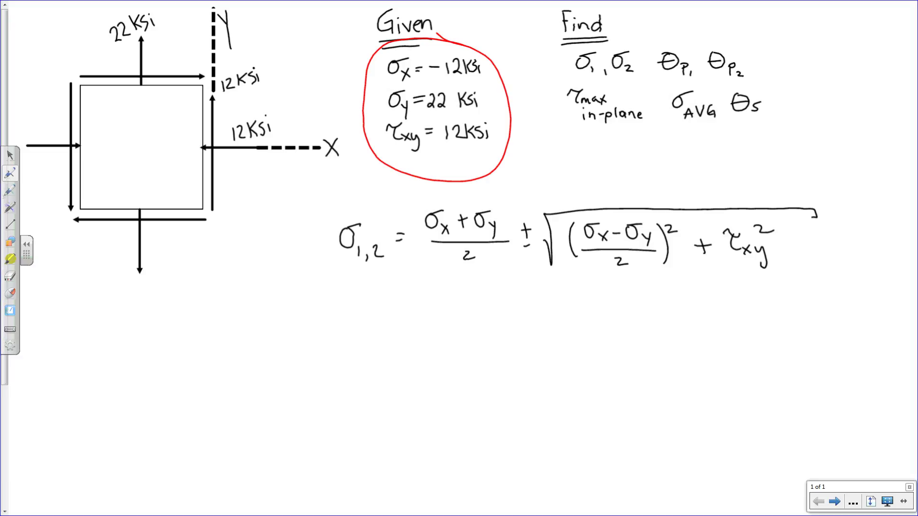
# Write σ1,2 = (−12+22)/2 ± on a new line under the formula.
pyautogui.moveTo(348, 305)
pyautogui.mouseDown()
pyautogui.moveTo(346, 327)
pyautogui.moveTo(357, 304)
pyautogui.moveTo(358, 329)
pyautogui.moveTo(376, 333)
pyautogui.moveTo(399, 316)
pyautogui.mouseUp()
pyautogui.moveTo(392, 321); pyautogui.dragTo(423, 302)
pyautogui.moveTo(429, 295)
pyautogui.mouseDown()
pyautogui.moveTo(431, 306)
pyautogui.moveTo(461, 307)
pyautogui.mouseUp()
pyautogui.moveTo(457, 300); pyautogui.dragTo(497, 303)
pyautogui.moveTo(430, 320)
pyautogui.mouseDown()
pyautogui.moveTo(492, 317)
pyautogui.moveTo(476, 342)
pyautogui.mouseUp()
pyautogui.moveTo(516, 305); pyautogui.dragTo(517, 319)
pyautogui.moveTo(511, 313); pyautogui.dragTo(521, 312)
pyautogui.moveTo(514, 329)
pyautogui.mouseDown()
pyautogui.moveTo(538, 324)
pyautogui.moveTo(547, 337)
pyautogui.moveTo(550, 310)
pyautogui.moveTo(625, 303)
pyautogui.moveTo(789, 295)
pyautogui.moveTo(811, 306)
pyautogui.mouseUp()
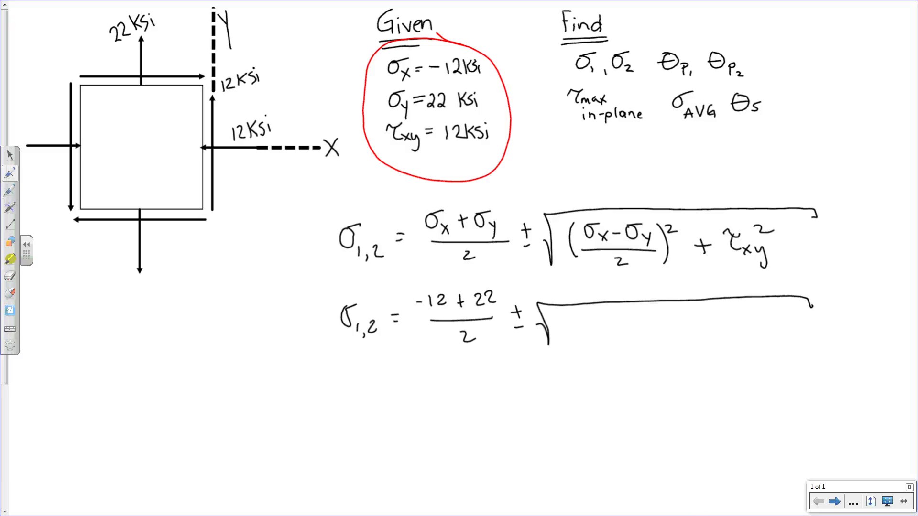
# Write the substituted root term √(((−12−22)/2)² + (12)²).
pyautogui.moveTo(572, 315)
pyautogui.mouseDown()
pyautogui.moveTo(568, 347)
pyautogui.moveTo(585, 323)
pyautogui.moveTo(593, 330)
pyautogui.mouseUp()
pyautogui.moveTo(596, 319); pyautogui.dragTo(608, 328)
pyautogui.moveTo(610, 323); pyautogui.dragTo(642, 326)
pyautogui.moveTo(584, 341)
pyautogui.mouseDown()
pyautogui.moveTo(645, 341)
pyautogui.moveTo(617, 358)
pyautogui.moveTo(626, 357)
pyautogui.mouseUp()
pyautogui.moveTo(649, 316)
pyautogui.mouseDown()
pyautogui.moveTo(656, 351)
pyautogui.moveTo(676, 321)
pyautogui.moveTo(689, 339)
pyautogui.mouseUp()
pyautogui.moveTo(682, 337)
pyautogui.mouseDown()
pyautogui.moveTo(697, 335)
pyautogui.moveTo(714, 352)
pyautogui.moveTo(760, 344)
pyautogui.moveTo(779, 322)
pyautogui.mouseUp()
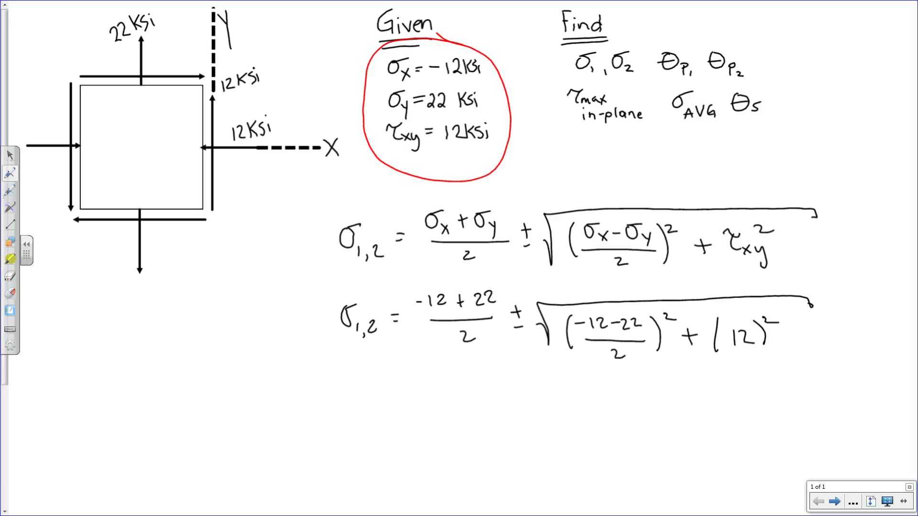
# Circle the ± sign in the substituted equation in red.
pyautogui.moveTo(528, 305)
pyautogui.mouseDown()
pyautogui.moveTo(521, 295)
pyautogui.moveTo(502, 315)
pyautogui.moveTo(500, 333)
pyautogui.moveTo(527, 349)
pyautogui.moveTo(529, 300)
pyautogui.mouseUp()
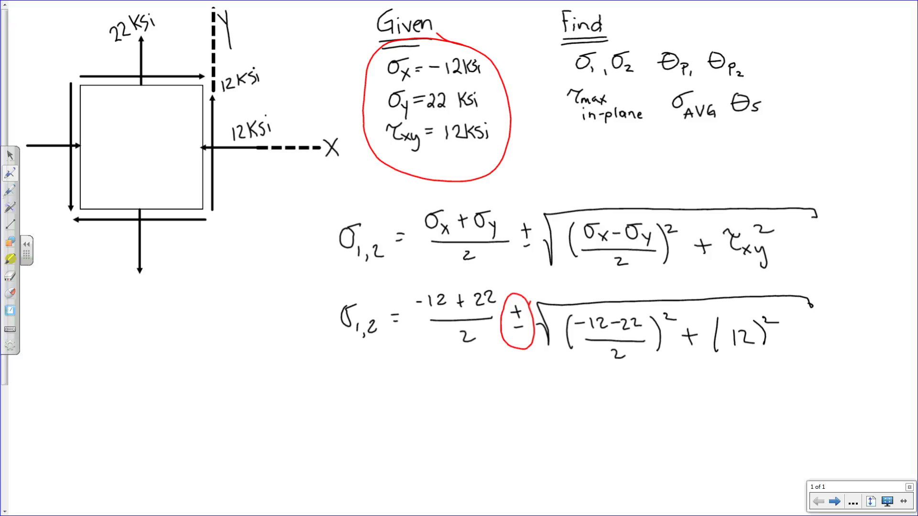
# Begin the σ1 = result line below the substituted equation.
pyautogui.moveTo(459, 392)
pyautogui.mouseDown()
pyautogui.moveTo(464, 402)
pyautogui.moveTo(473, 391)
pyautogui.moveTo(476, 420)
pyautogui.moveTo(504, 397)
pyautogui.mouseUp()
# Write the results σ1 = 25.8 ksi and σ2 = −15.8 ksi.
pyautogui.moveTo(490, 406)
pyautogui.mouseDown()
pyautogui.moveTo(529, 402)
pyautogui.moveTo(540, 412)
pyautogui.moveTo(556, 399)
pyautogui.moveTo(555, 412)
pyautogui.moveTo(579, 407)
pyautogui.moveTo(576, 398)
pyautogui.moveTo(602, 411)
pyautogui.mouseUp()
pyautogui.click(560, 410)
pyautogui.moveTo(617, 403)
pyautogui.mouseDown()
pyautogui.moveTo(605, 414)
pyautogui.moveTo(624, 415)
pyautogui.mouseUp()
pyautogui.click(624, 400)
pyautogui.moveTo(465, 447)
pyautogui.mouseDown()
pyautogui.moveTo(462, 464)
pyautogui.moveTo(478, 443)
pyautogui.moveTo(487, 471)
pyautogui.moveTo(501, 450)
pyautogui.moveTo(540, 465)
pyautogui.mouseUp()
pyautogui.moveTo(548, 450)
pyautogui.mouseDown()
pyautogui.moveTo(550, 466)
pyautogui.moveTo(562, 449)
pyautogui.moveTo(589, 450)
pyautogui.moveTo(597, 465)
pyautogui.moveTo(614, 466)
pyautogui.mouseUp()
pyautogui.click(576, 466)
pyautogui.moveTo(631, 460); pyautogui.dragTo(632, 469)
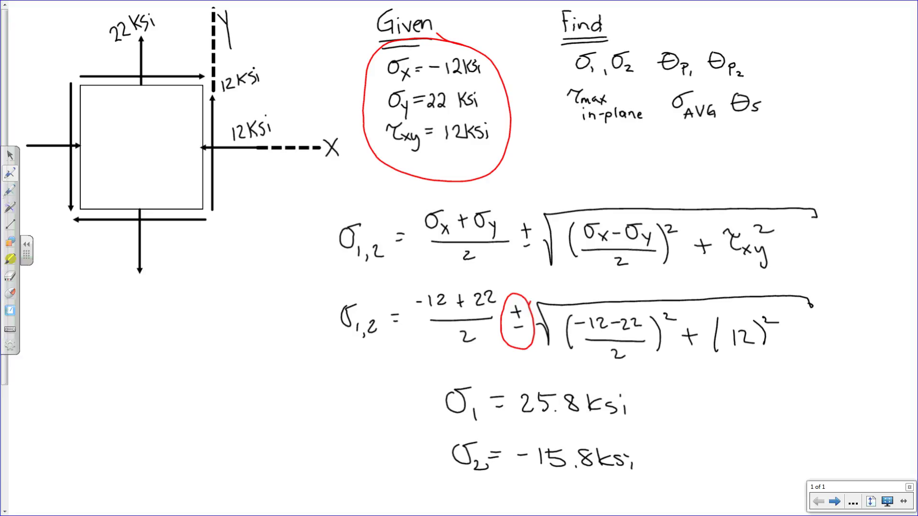
# Note σ1 > σ2 to the right of the results.
pyautogui.moveTo(699, 402); pyautogui.dragTo(724, 397)
pyautogui.moveTo(725, 423)
pyautogui.mouseDown()
pyautogui.moveTo(789, 423)
pyautogui.moveTo(805, 406)
pyautogui.mouseUp()
pyautogui.moveTo(797, 404)
pyautogui.mouseDown()
pyautogui.moveTo(811, 402)
pyautogui.moveTo(836, 434)
pyautogui.mouseUp()
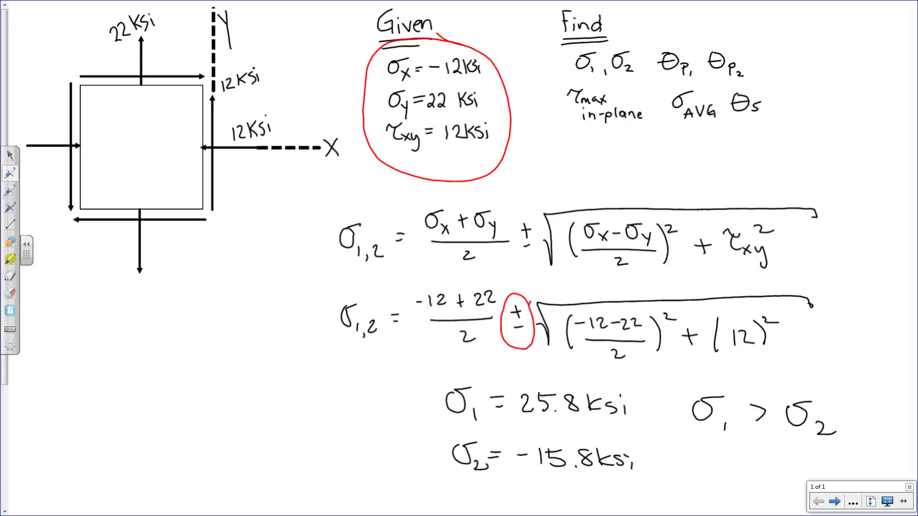